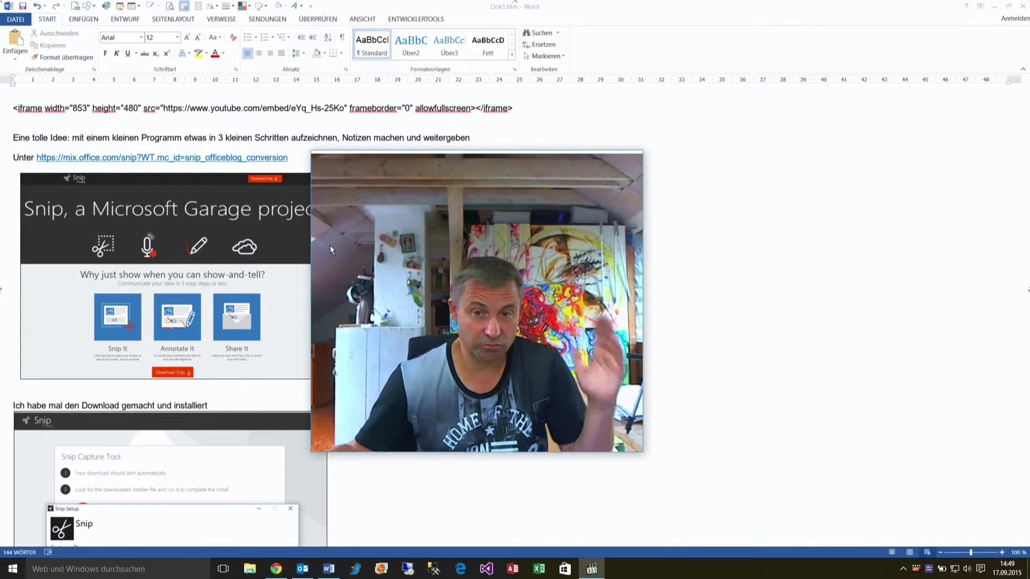
Follow the mix.office.com/snip hyperlink in the Word document to open it in the browser
left_click(81, 161)
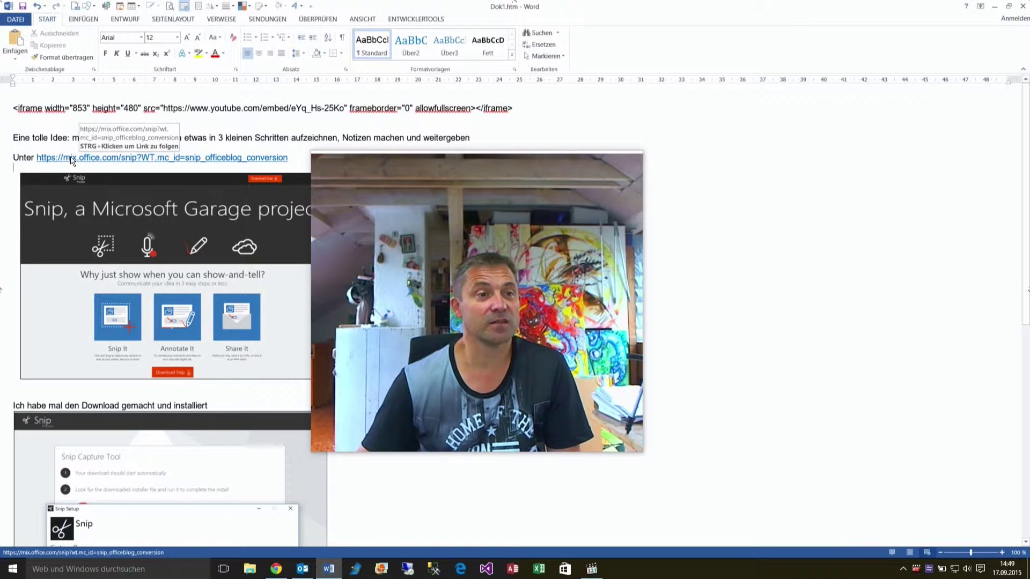
left_click(70, 158, "ctrl")
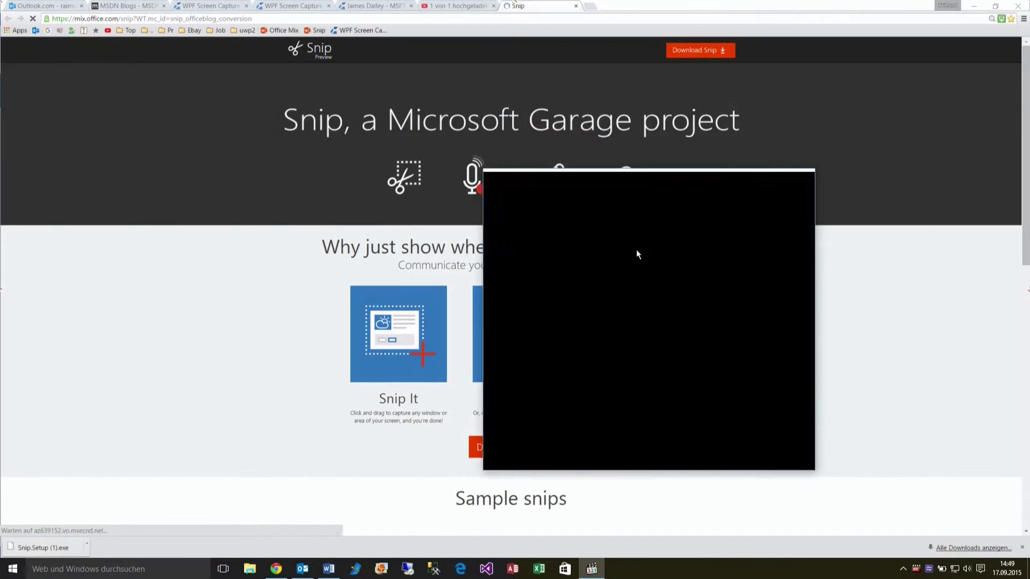
Download the Snip installer from the Snip Capture Tool page
left_click_drag(636, 255, 119, 189)
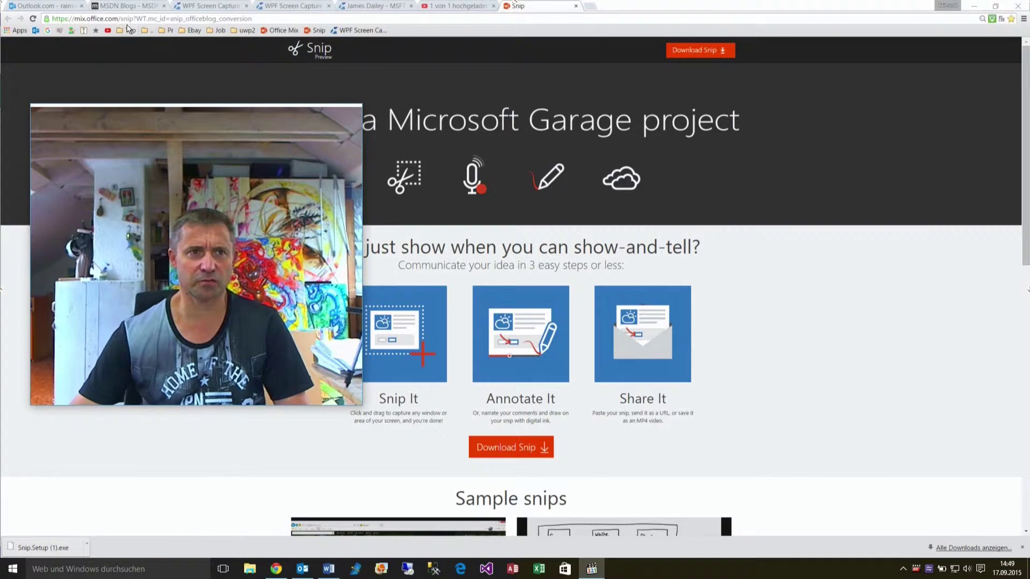
left_click_drag(287, 242, 208, 231)
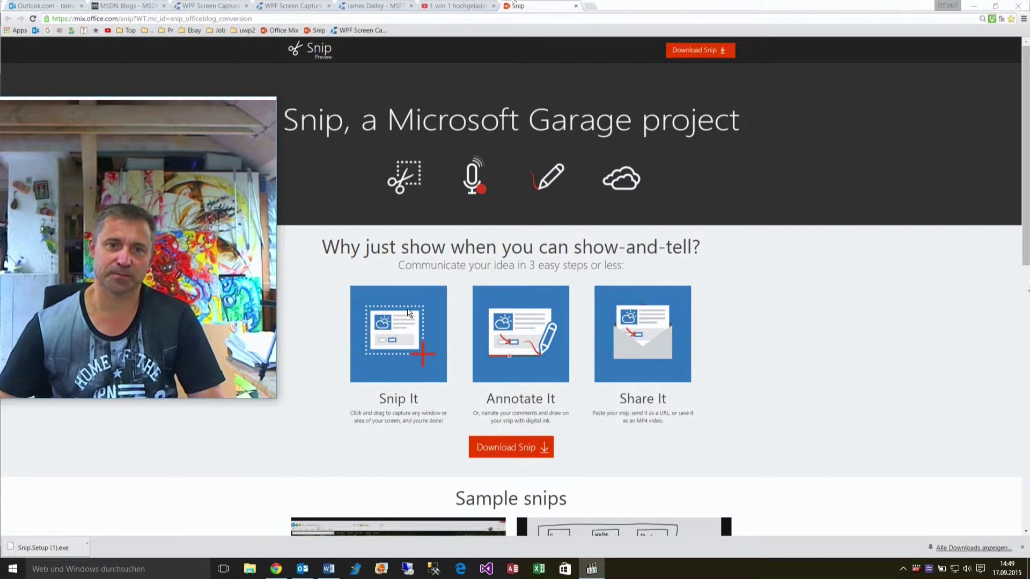
scroll(420, 384, "down", 1)
left_click(499, 401)
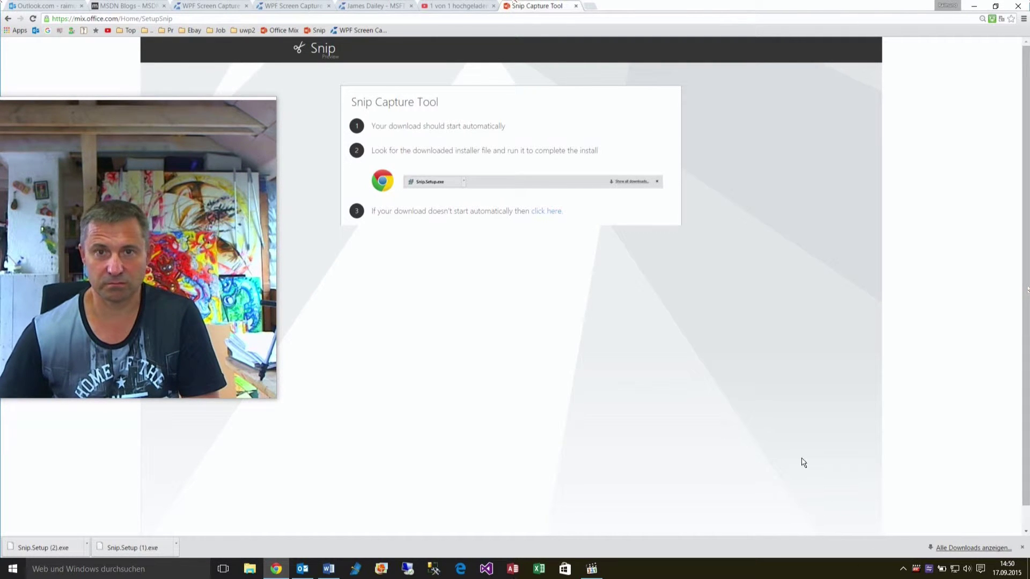
Minimise the browser and the Word document to reveal the desktop
left_click(973, 6)
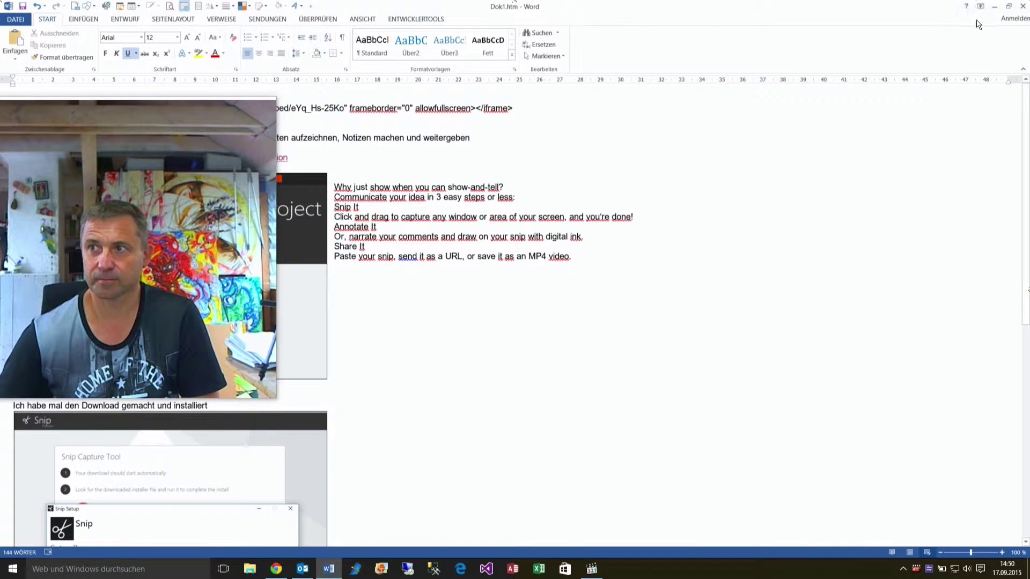
left_click(994, 7)
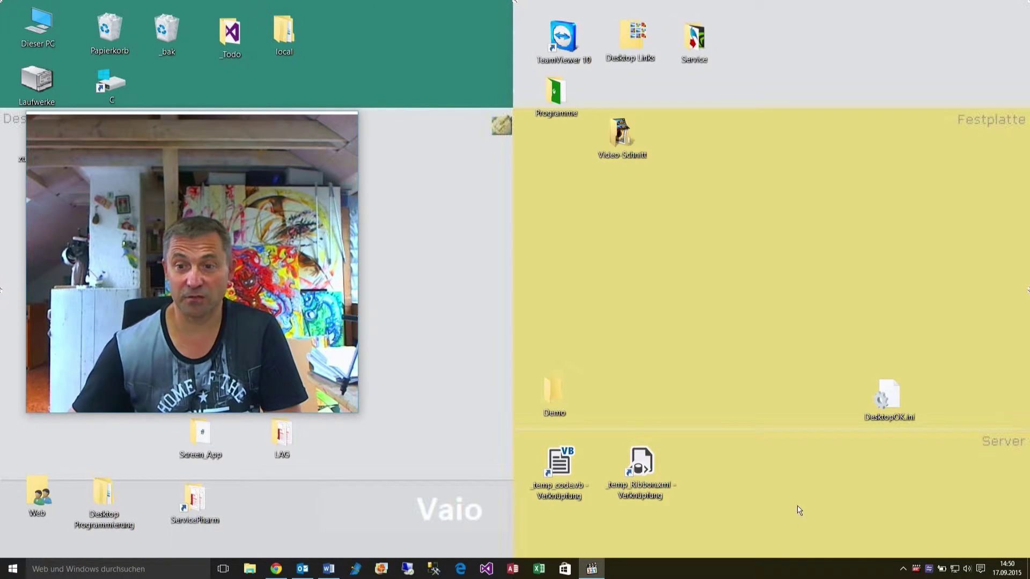
Launch Snip from the hidden tray icons and drag its toolbar toward the top left
left_click(902, 568)
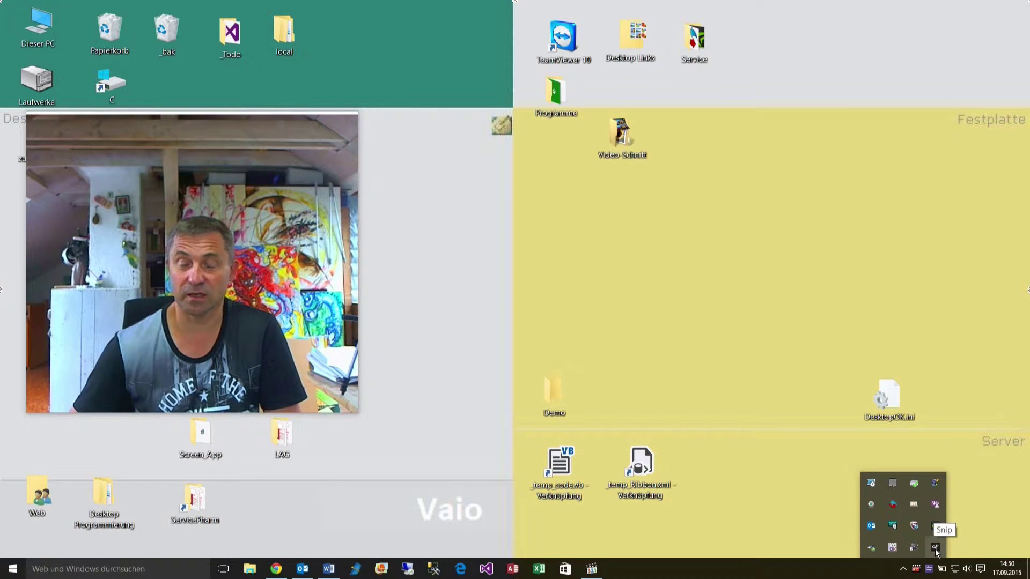
left_click(935, 549)
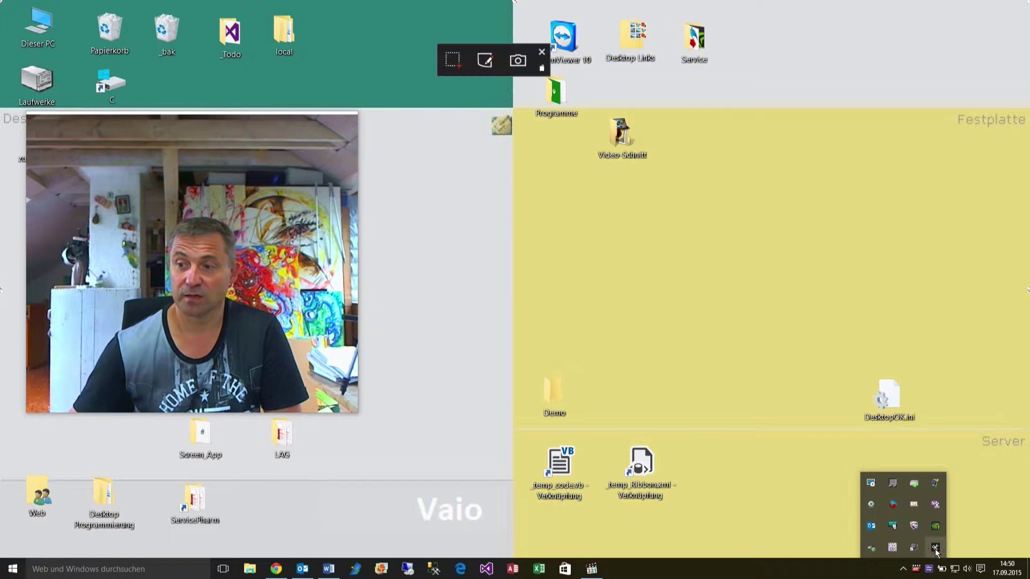
left_click_drag(463, 53, 380, 35)
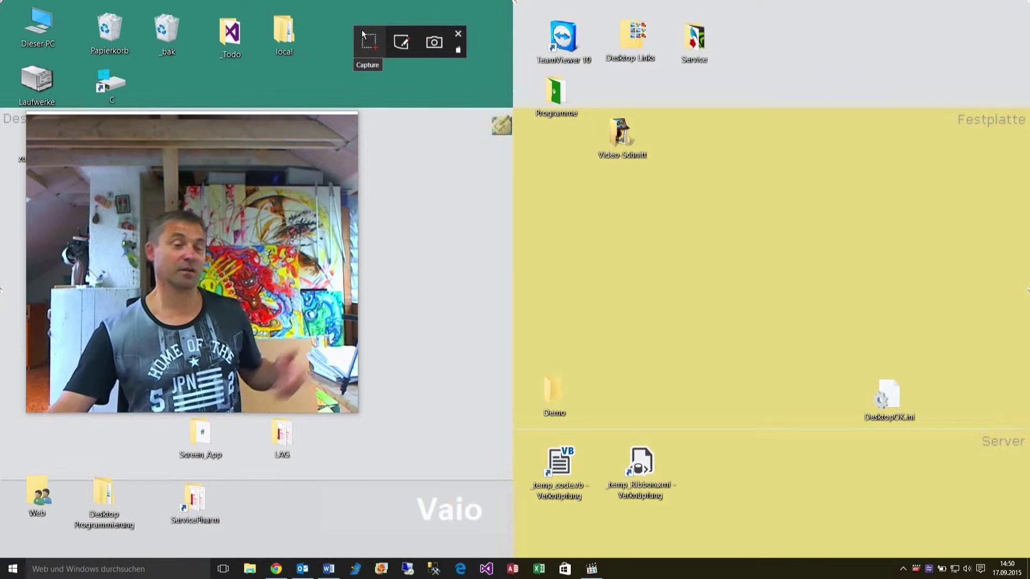
Capture a large desktop region starting from the top-left corner
left_click_drag(248, 207, 465, 211)
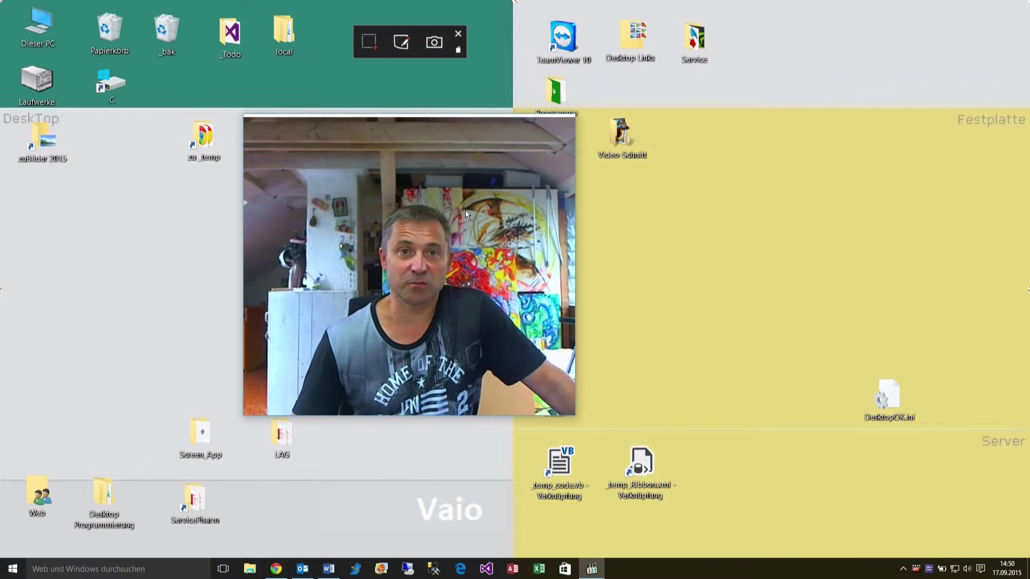
left_click(368, 42)
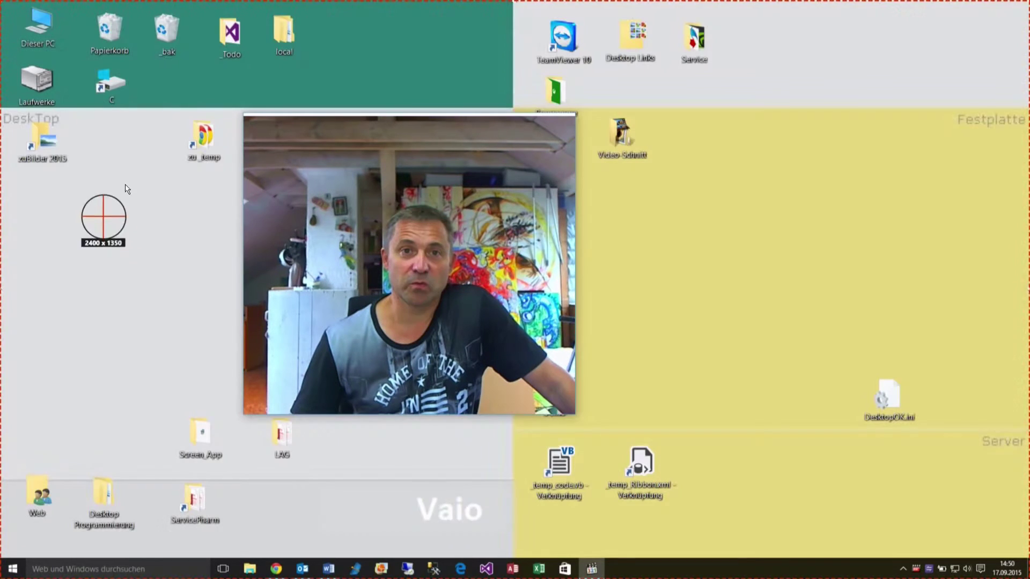
mouse_move(5, 7)
left_mouse_down()
mouse_move(669, 432)
mouse_move(632, 431)
left_mouse_up()
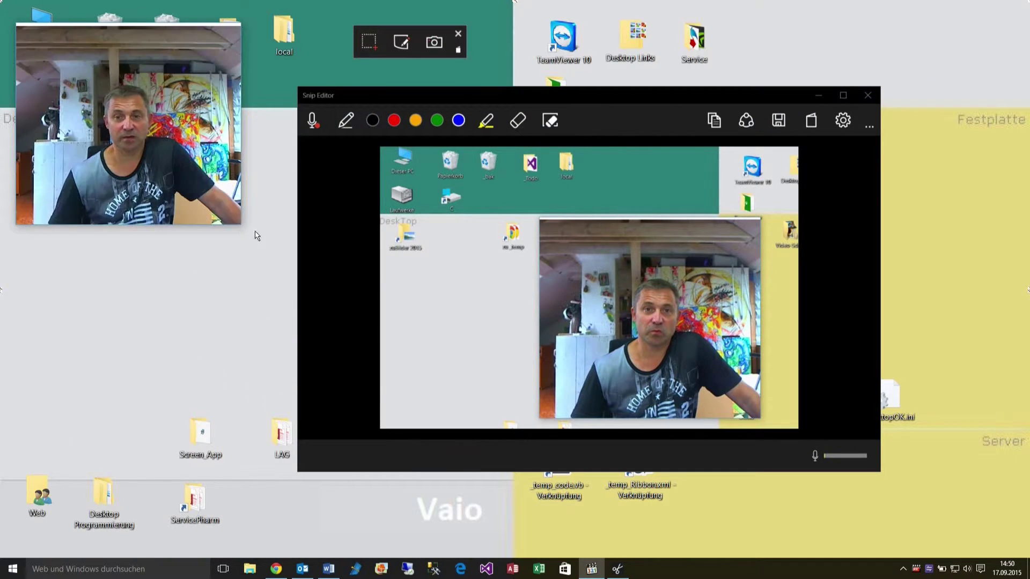
Draw a black pen squiggle on the screenshot and start a voice-and-ink recording
left_click(349, 122)
left_click(348, 227)
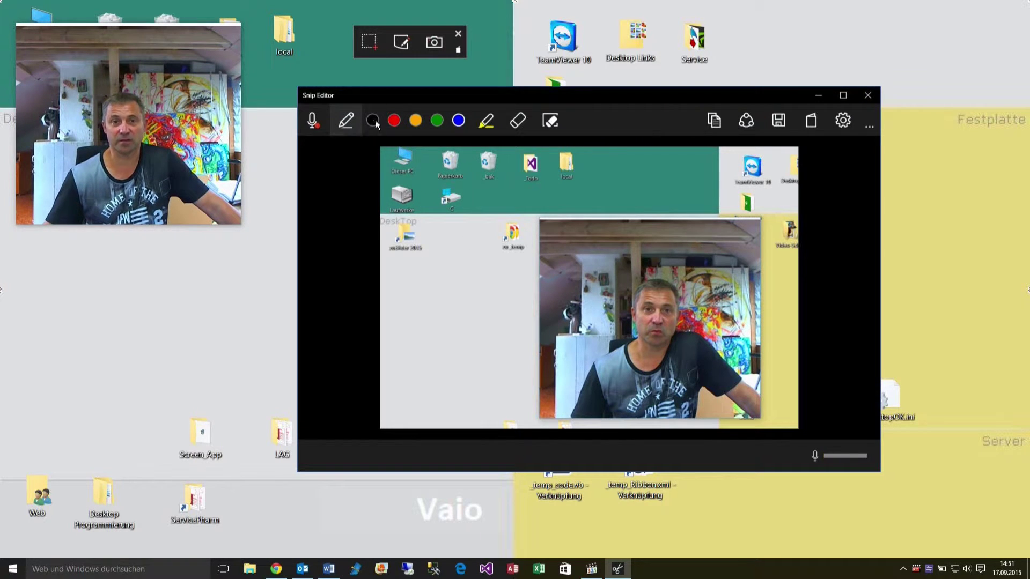
left_click_drag(425, 275, 538, 326)
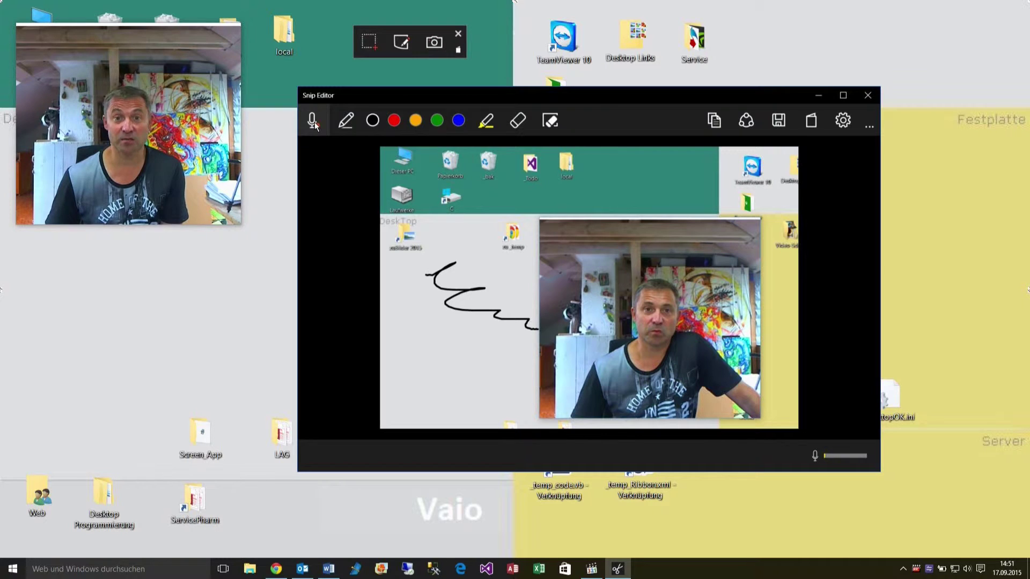
left_click(314, 121)
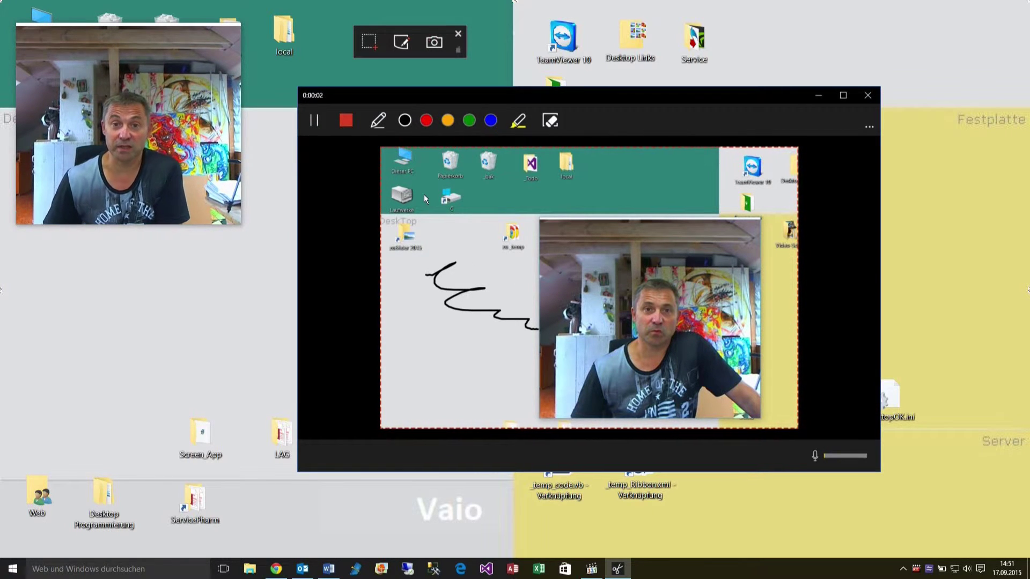
Ink an arrow to the face and handwrite 'Better', then stop the recording
left_click_drag(398, 169, 564, 237)
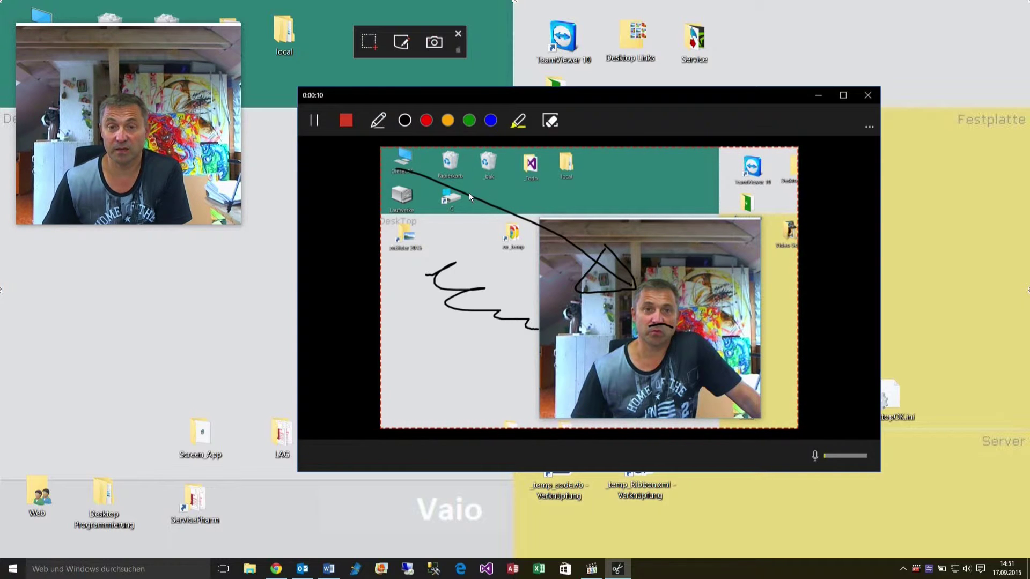
left_click_drag(518, 187, 517, 204)
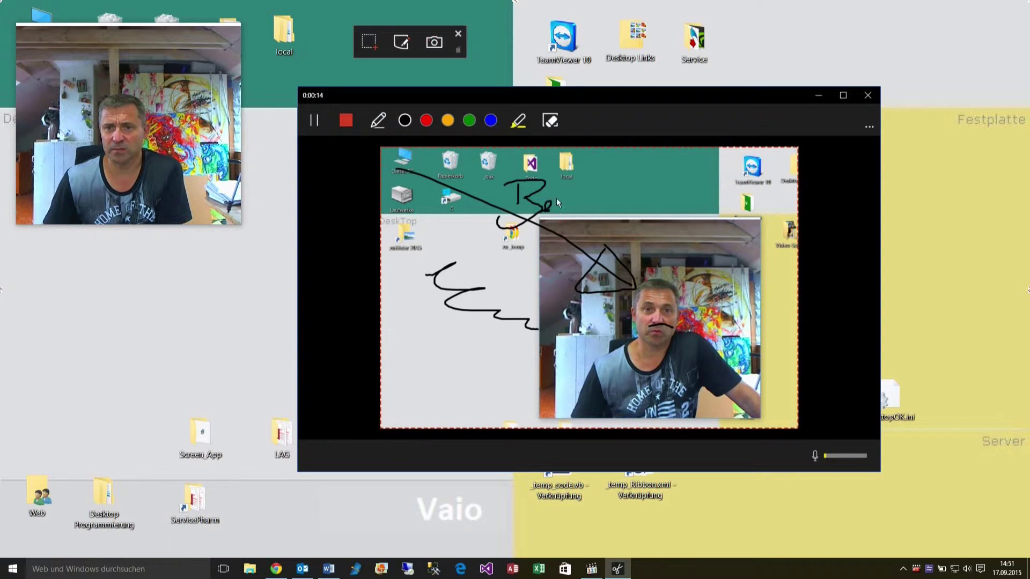
left_click_drag(567, 188, 568, 201)
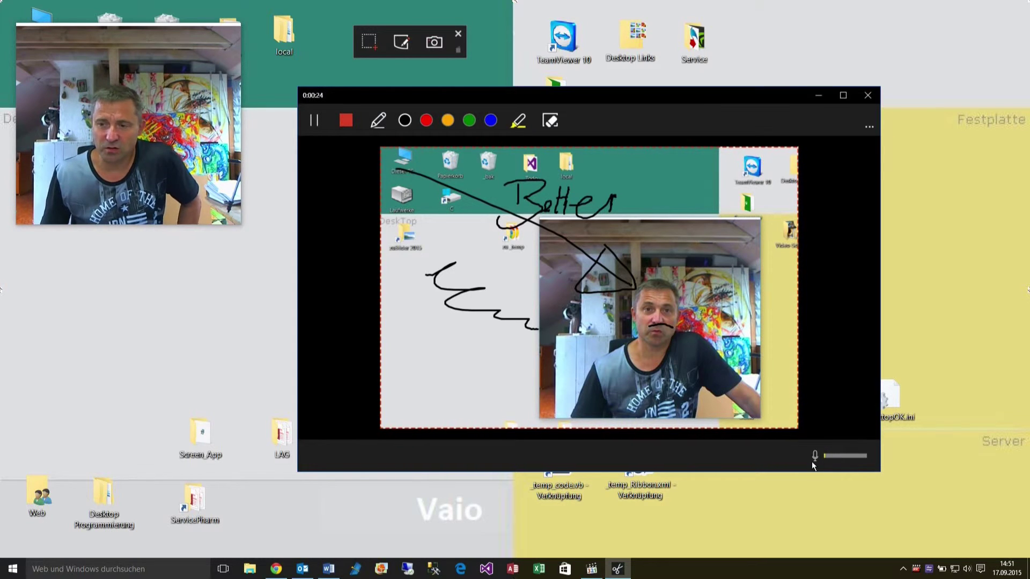
left_click(341, 127)
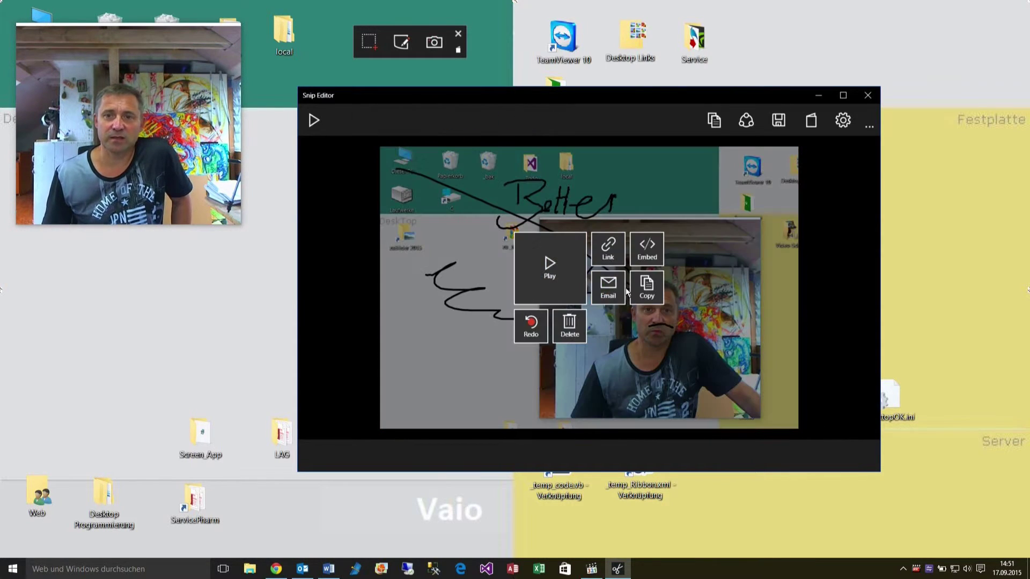
Play back the recorded snip, then cancel saving it and close the editor
left_click(543, 266)
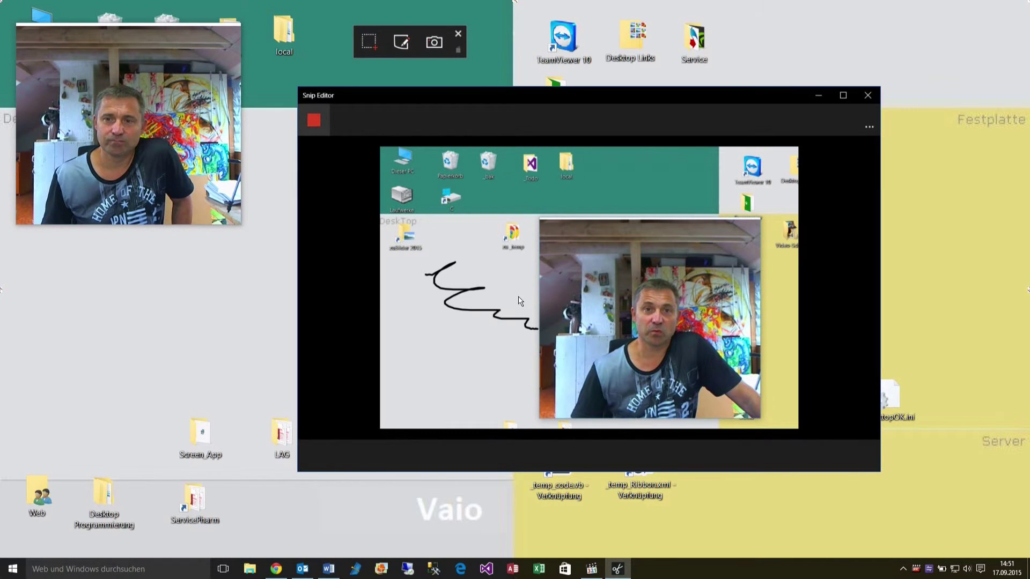
left_click(314, 121)
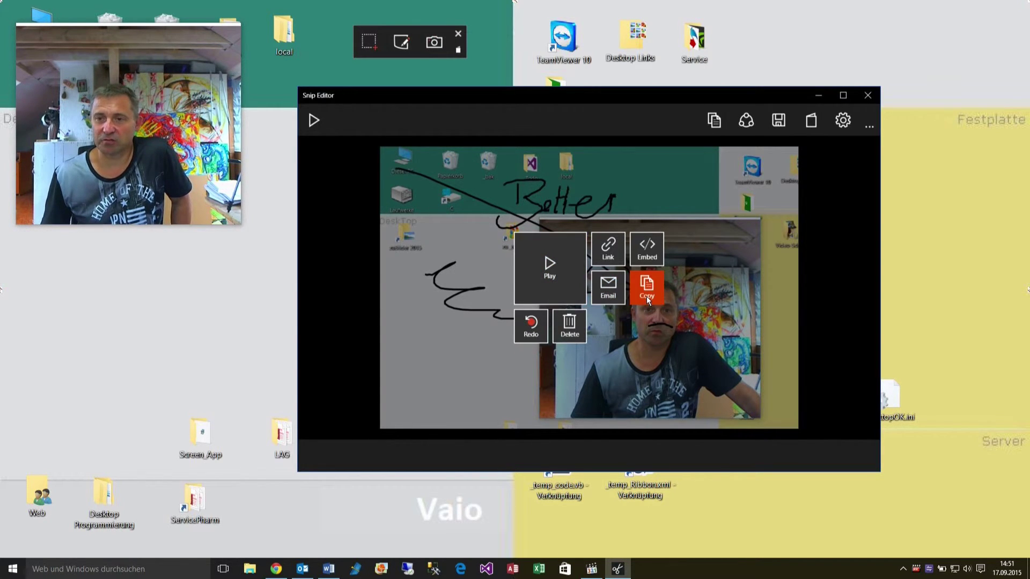
left_click(778, 121)
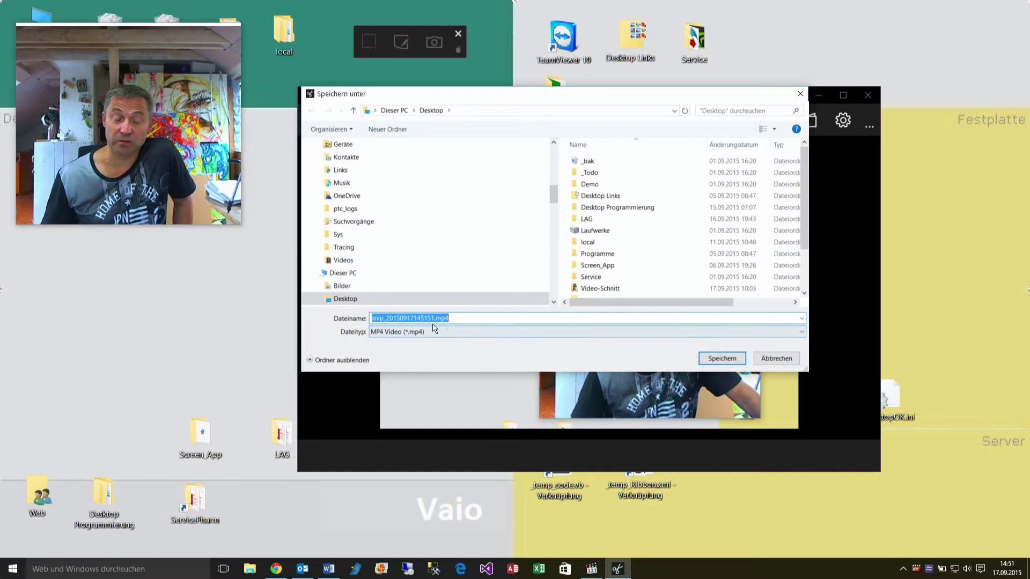
left_click(776, 360)
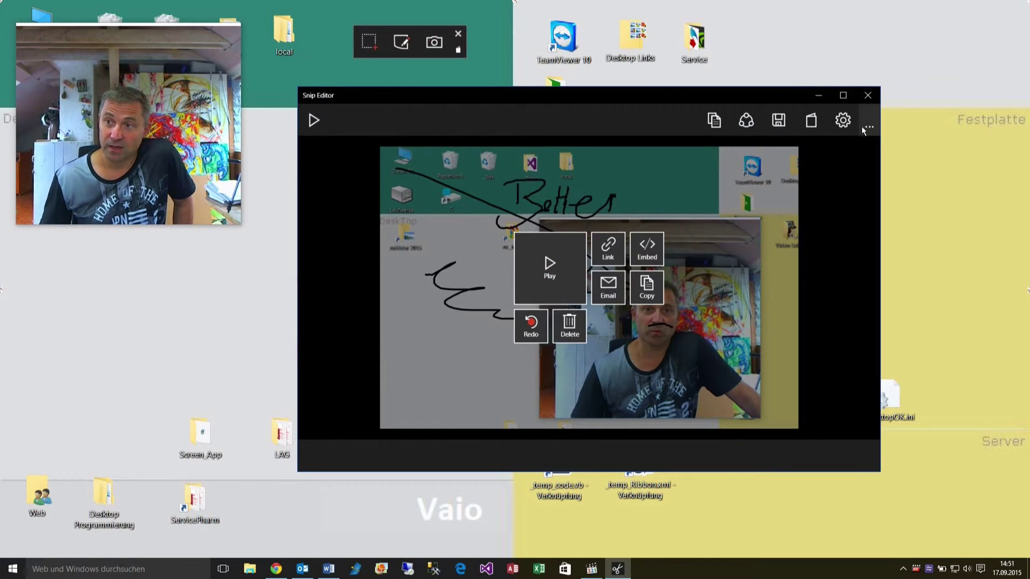
left_click(868, 97)
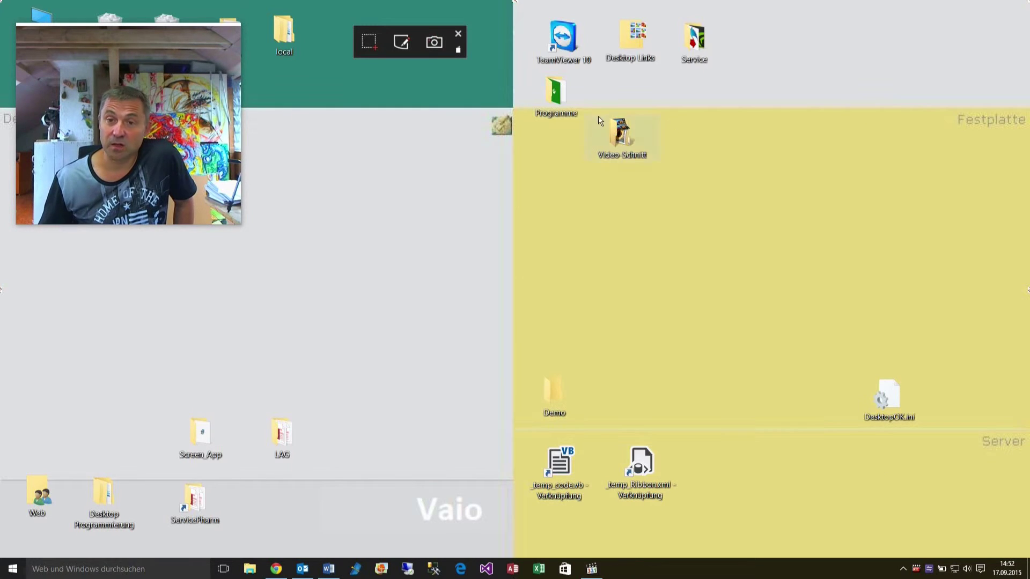
Open a blank whiteboard, check its save formats with PNG kept, and cancel saving
left_click(401, 42)
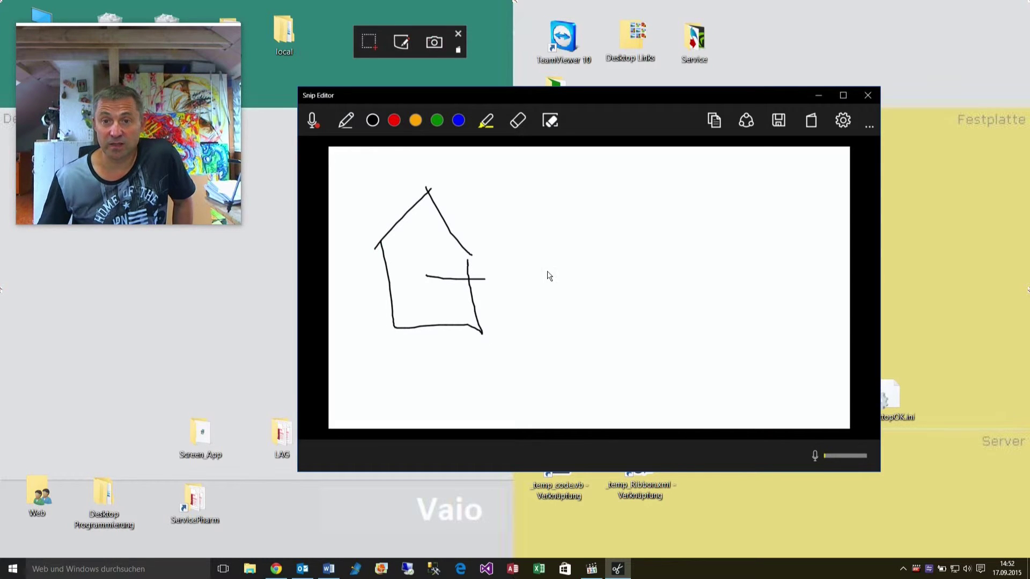
left_click(778, 120)
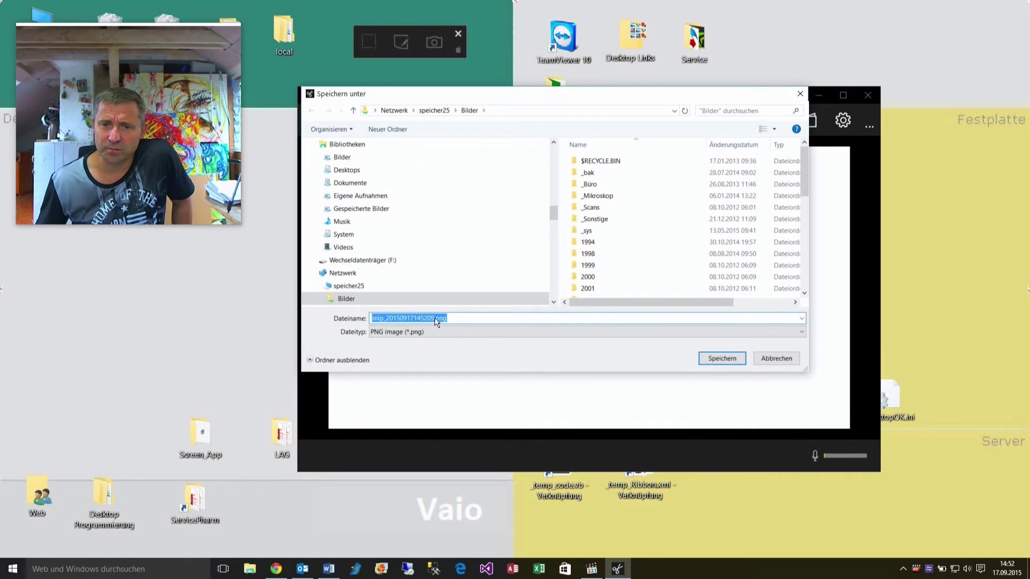
left_click(444, 332)
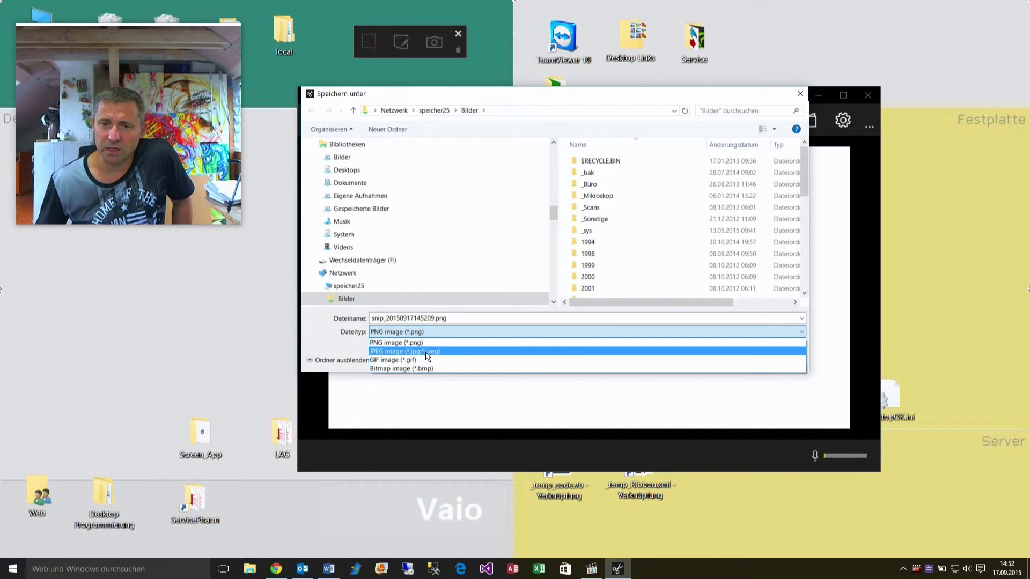
left_click(339, 348)
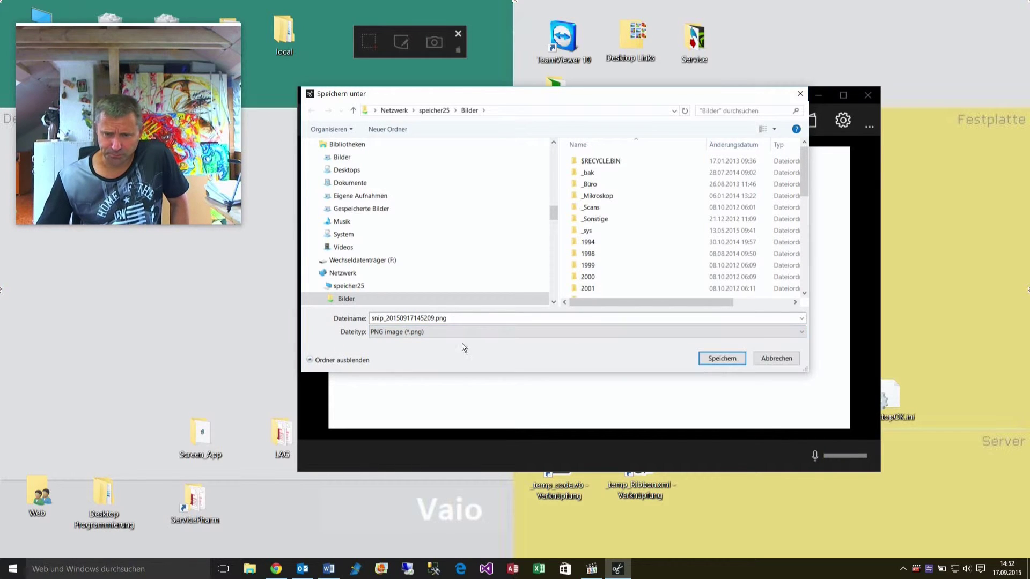
left_click(774, 358)
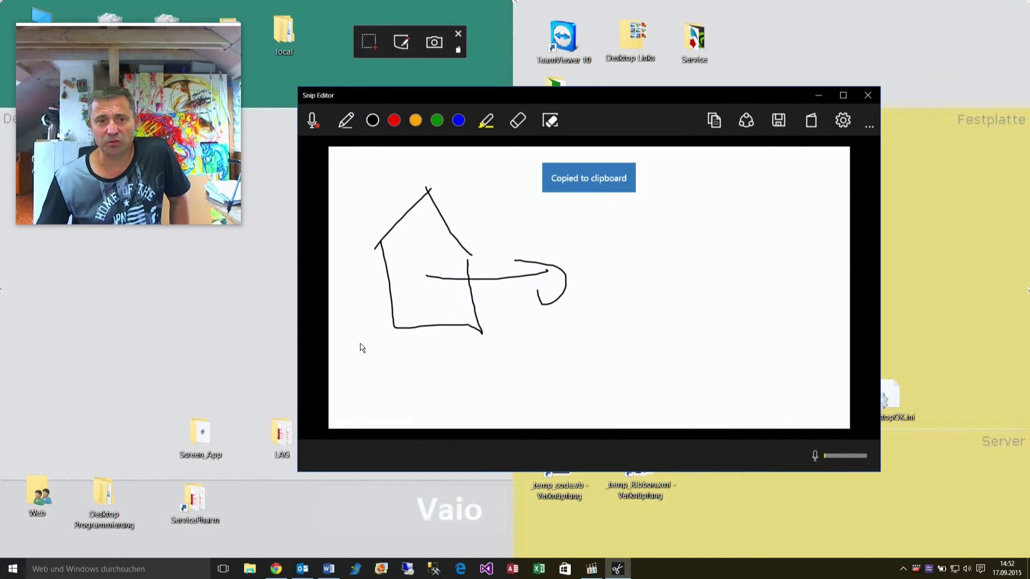
Start Word from the taskbar with a new blank document and centre its window
right_click(328, 569)
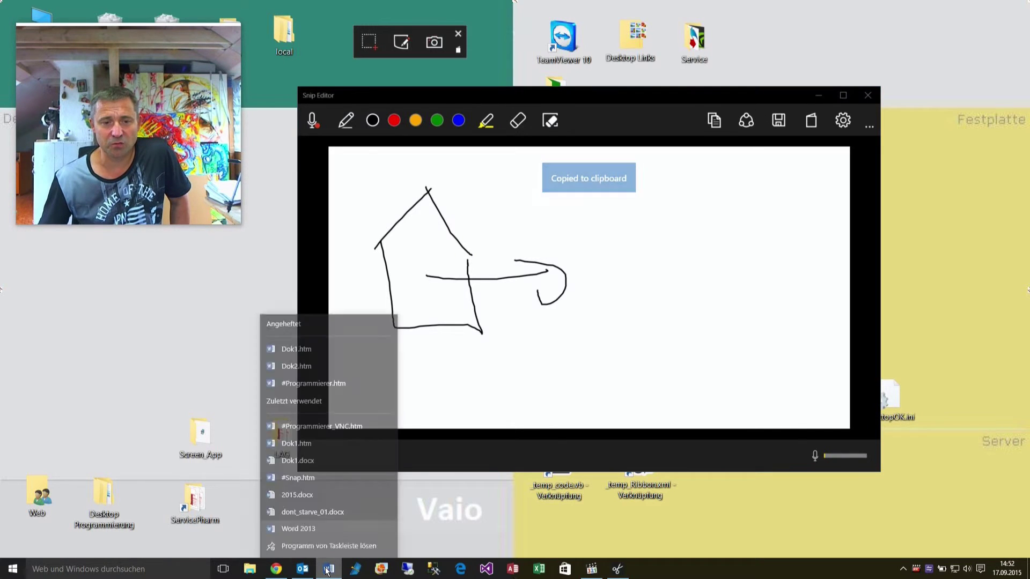
left_click(316, 512)
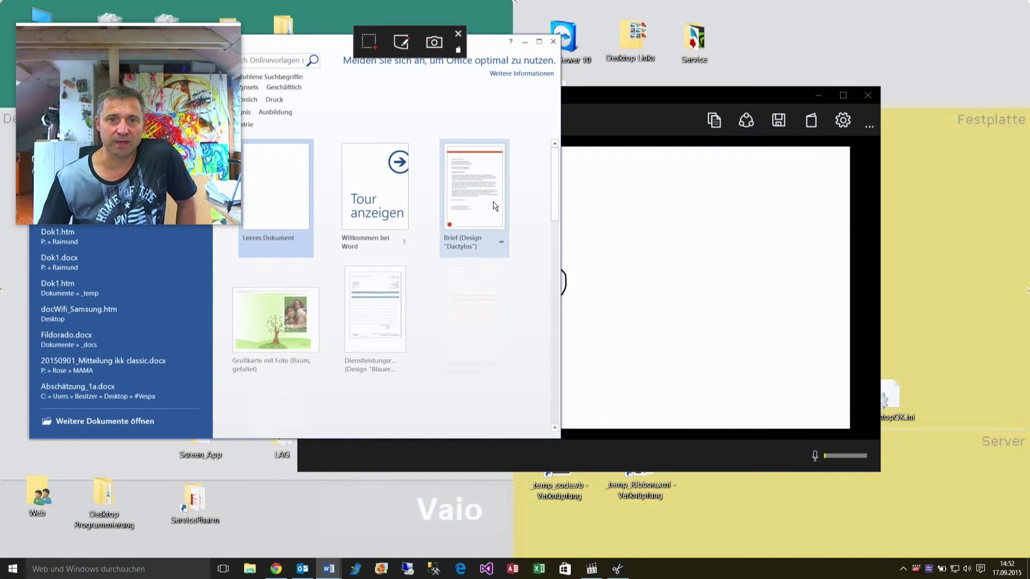
left_click(277, 201)
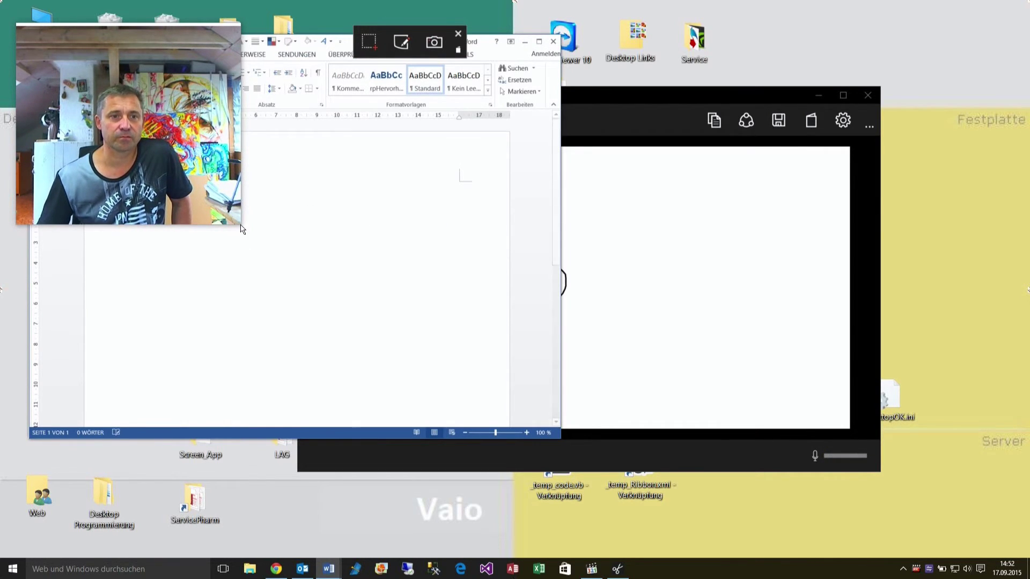
left_click_drag(241, 230, 138, 87)
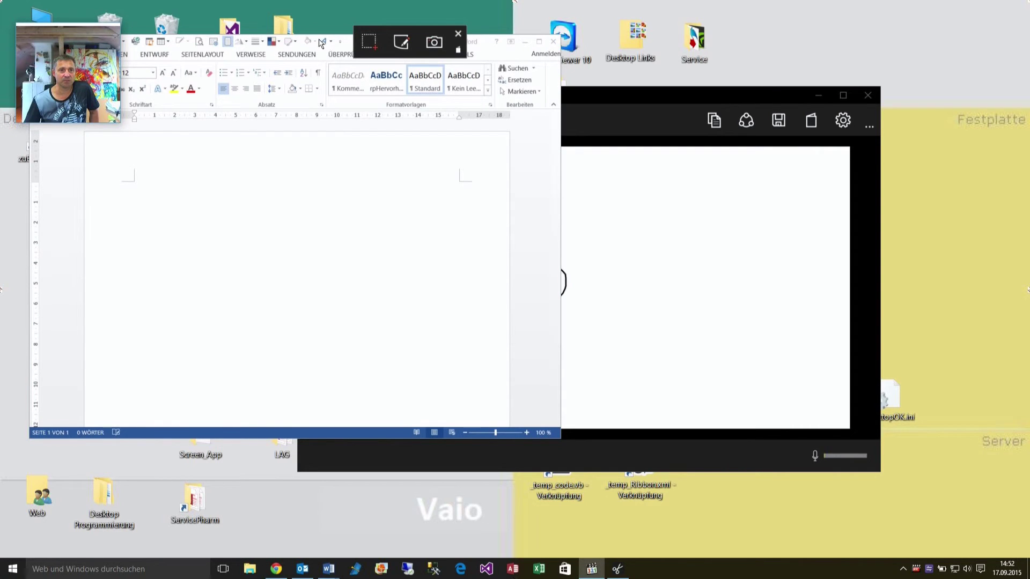
left_click_drag(337, 43, 458, 121)
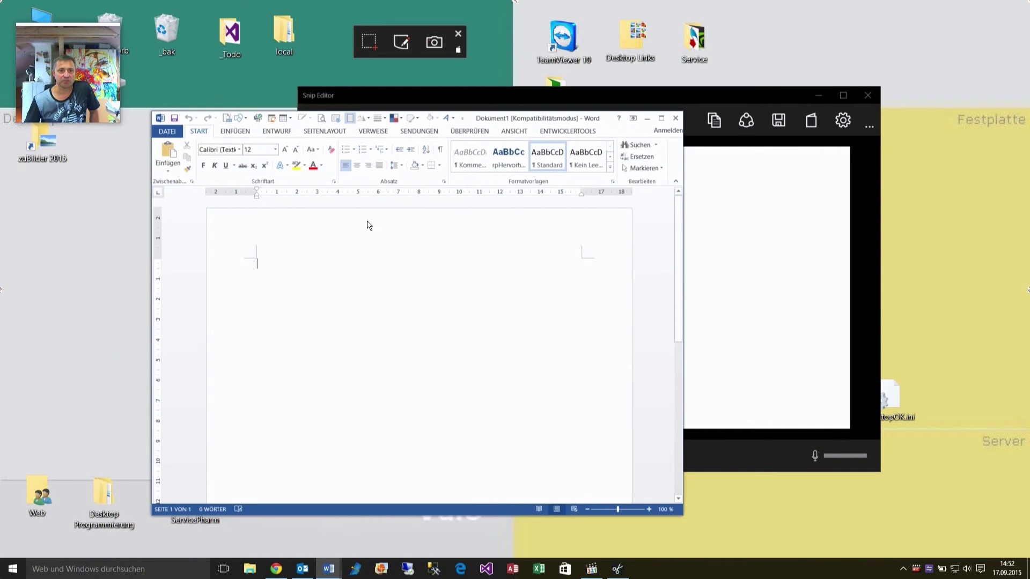
Paste the whiteboard sketch onto the page, select it, and return to Snip Editor
right_click(278, 288)
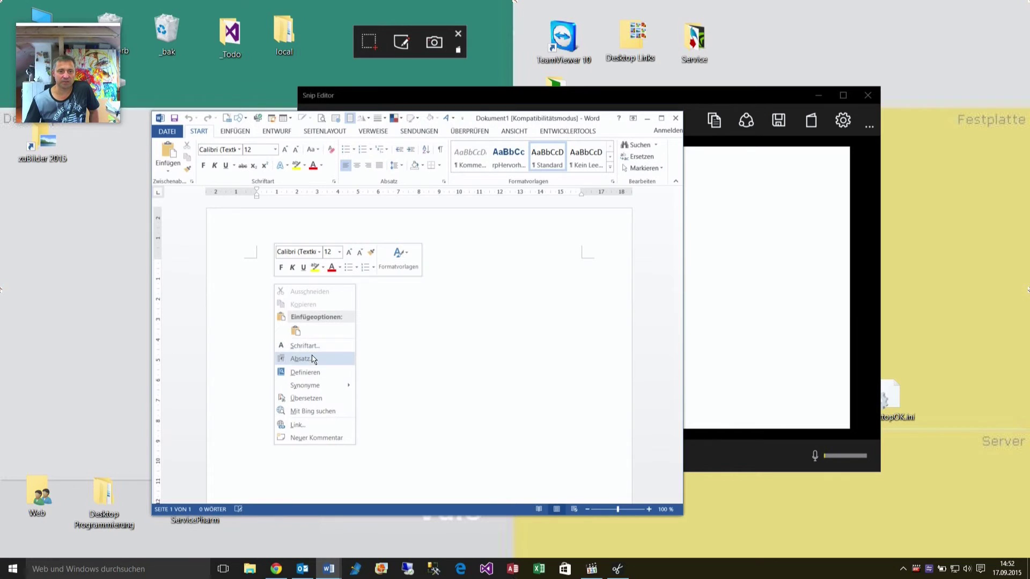
left_click(295, 333)
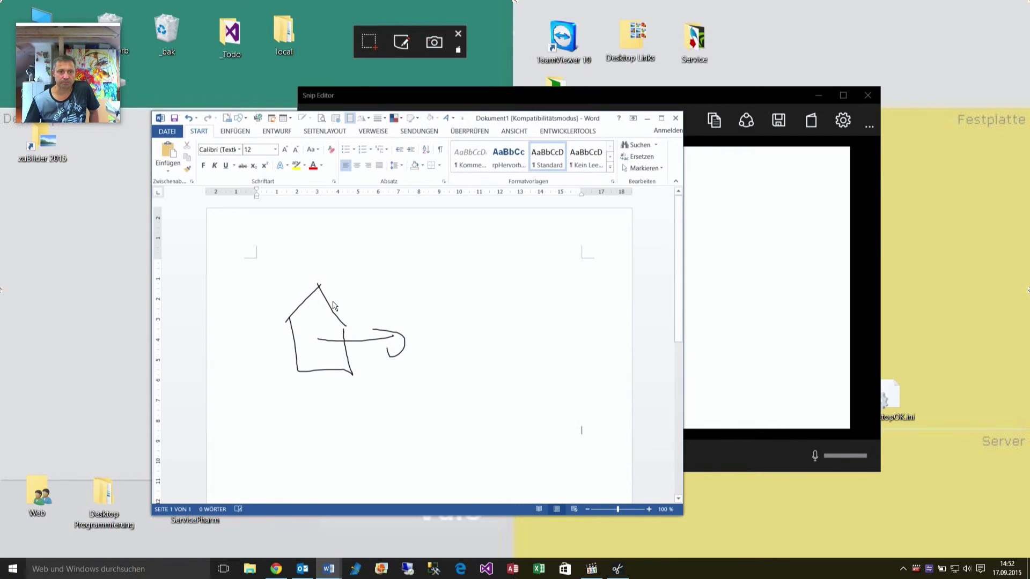
left_click(299, 322)
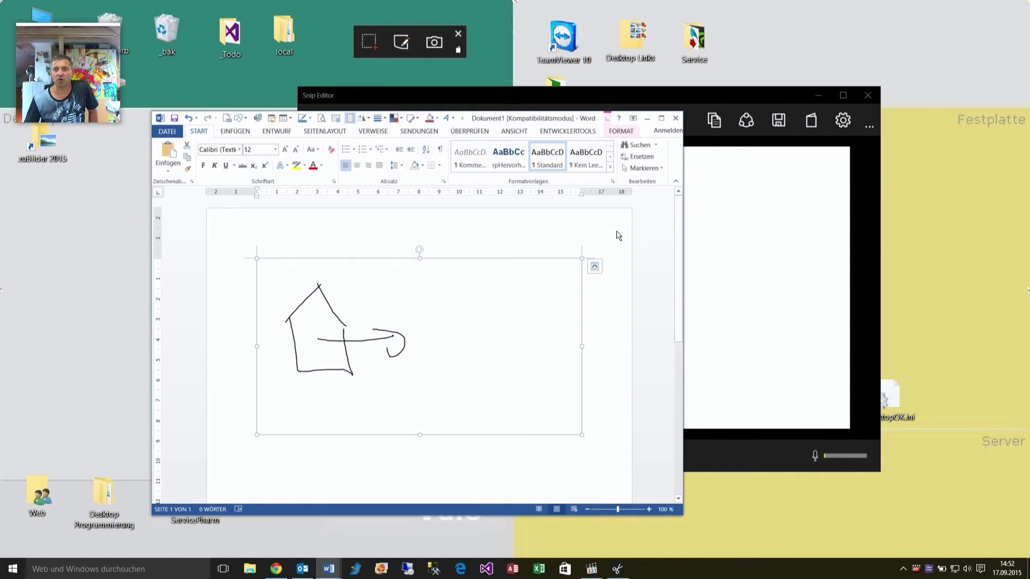
left_click(752, 214)
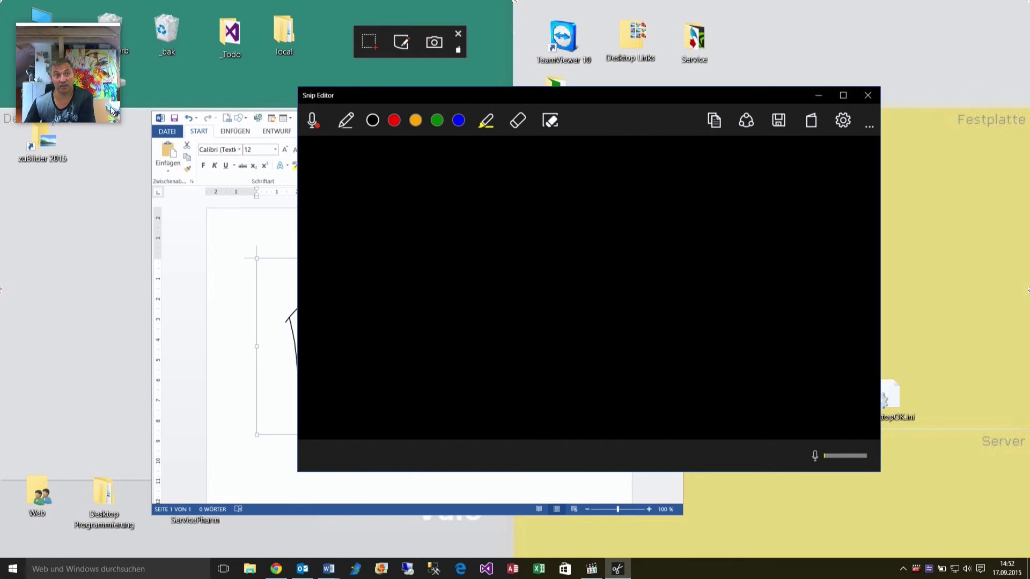
Drag the Snip sketch editor window aside, away from the Word document
left_click_drag(119, 126, 221, 208)
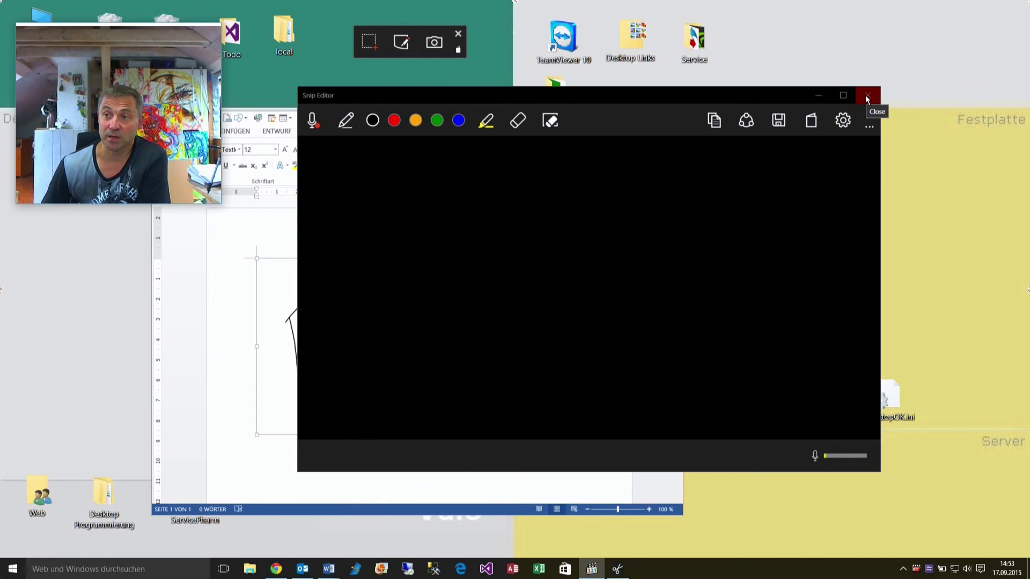
left_click_drag(586, 98, 474, 122)
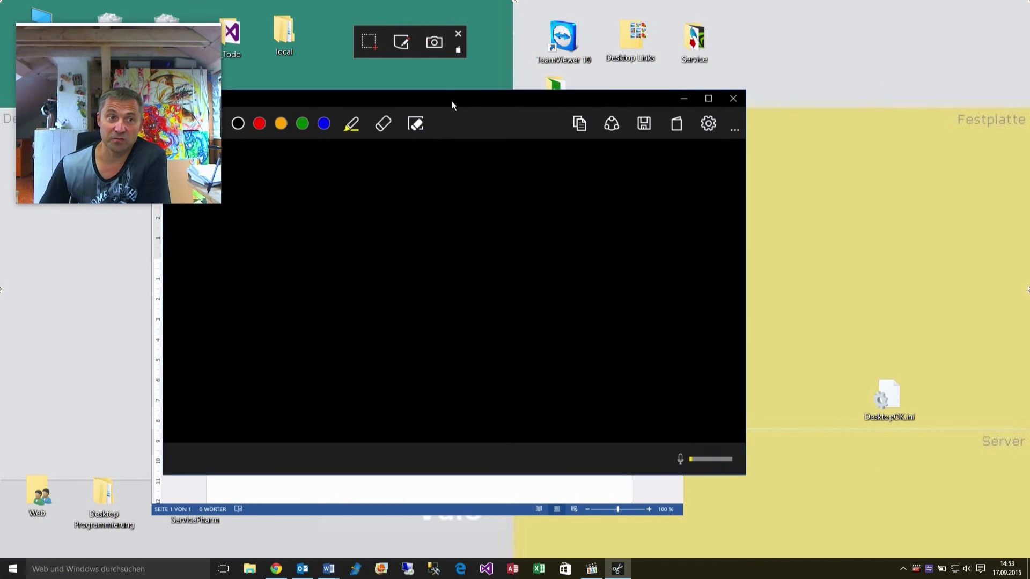
Close the sketch editor and the Word document, discarding changes with Nicht speichern
left_click(757, 119)
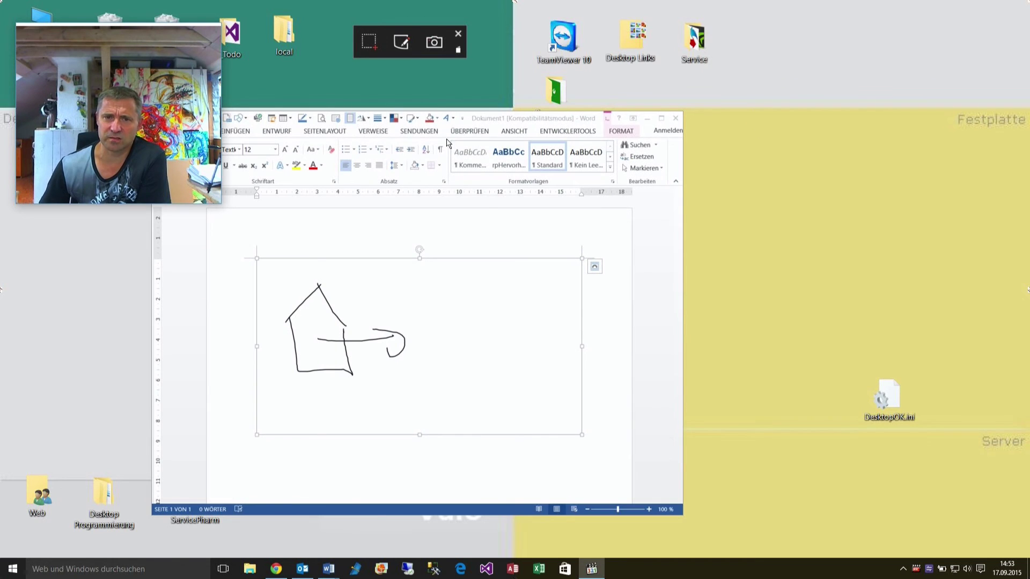
left_click(675, 118)
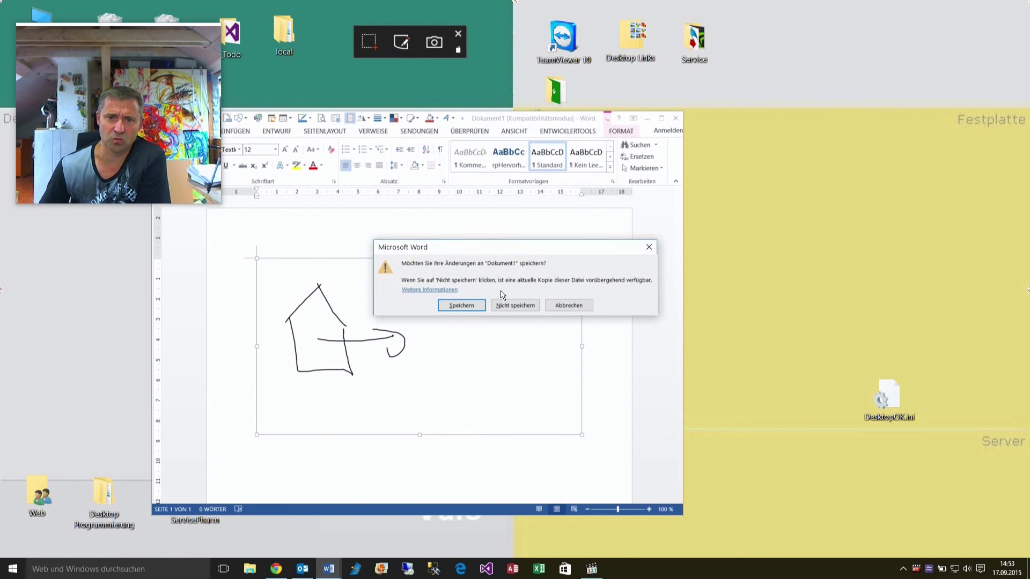
left_click(510, 311)
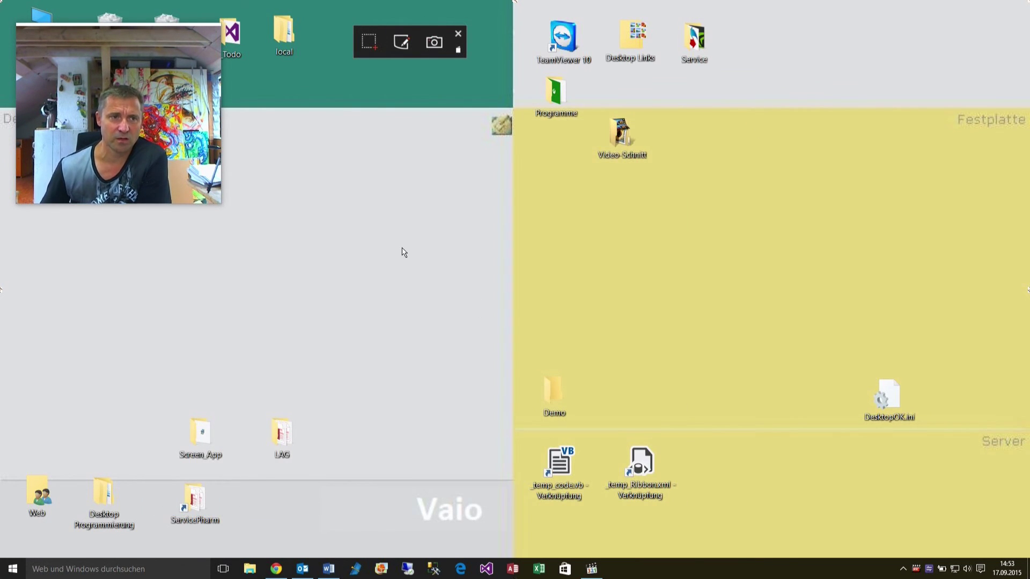